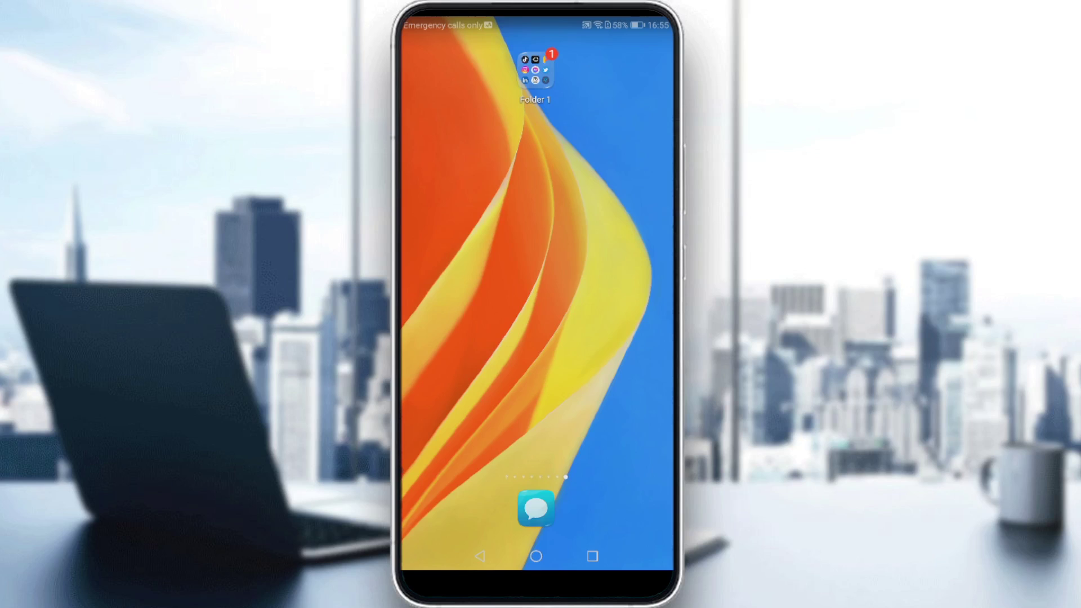
# Launch LinkedIn from Folder 1 and wait for the home feed to load.
pyautogui.click(536, 72)
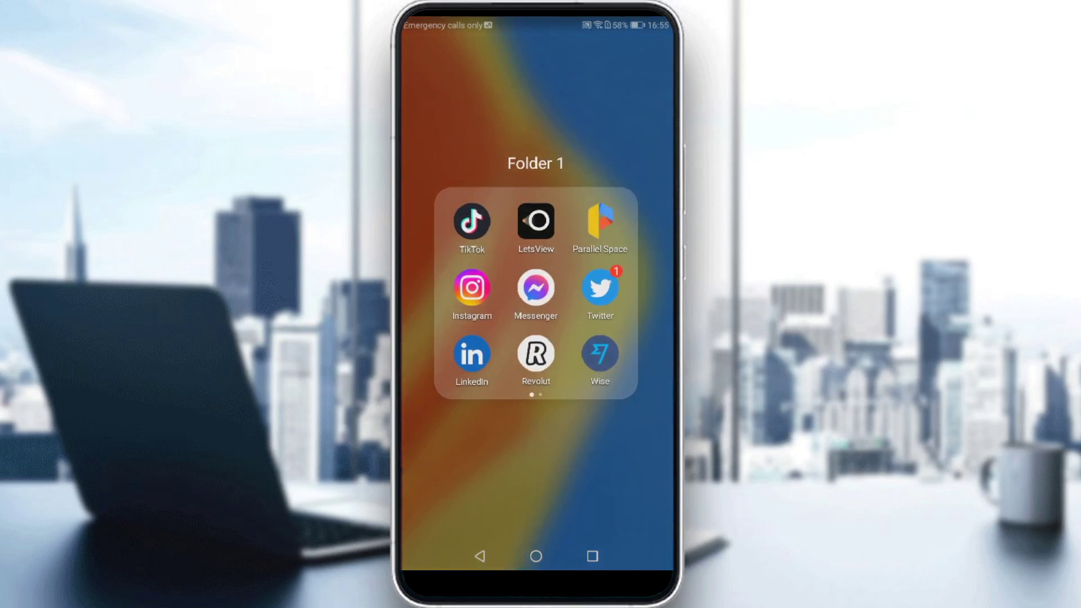
pyautogui.click(470, 352)
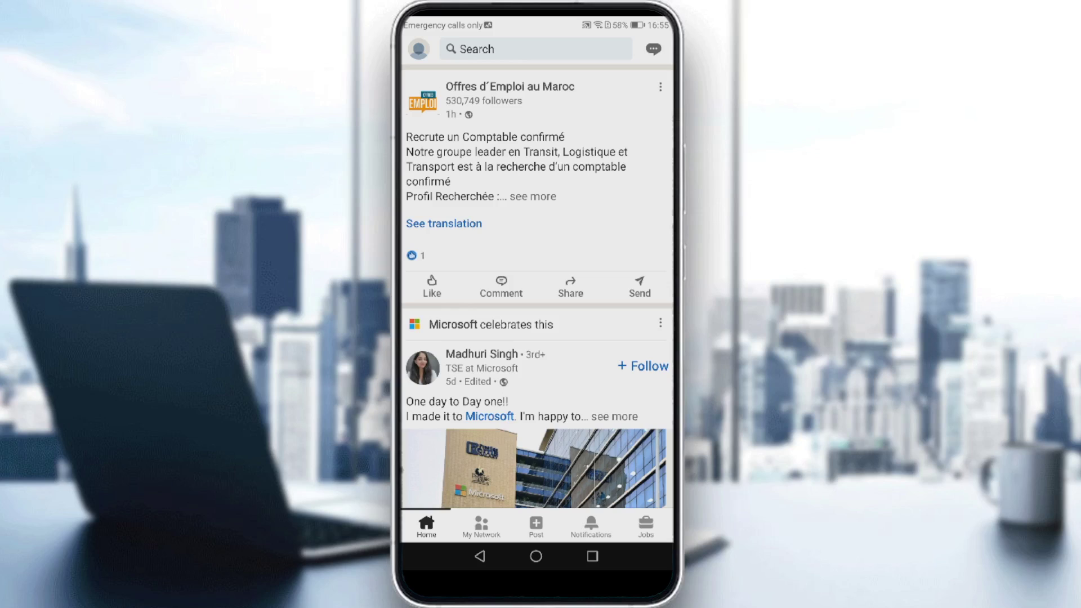
# Search for the #hiring suggestion and hide the keyboard to view the Microsoft-led results.
pyautogui.click(536, 48)
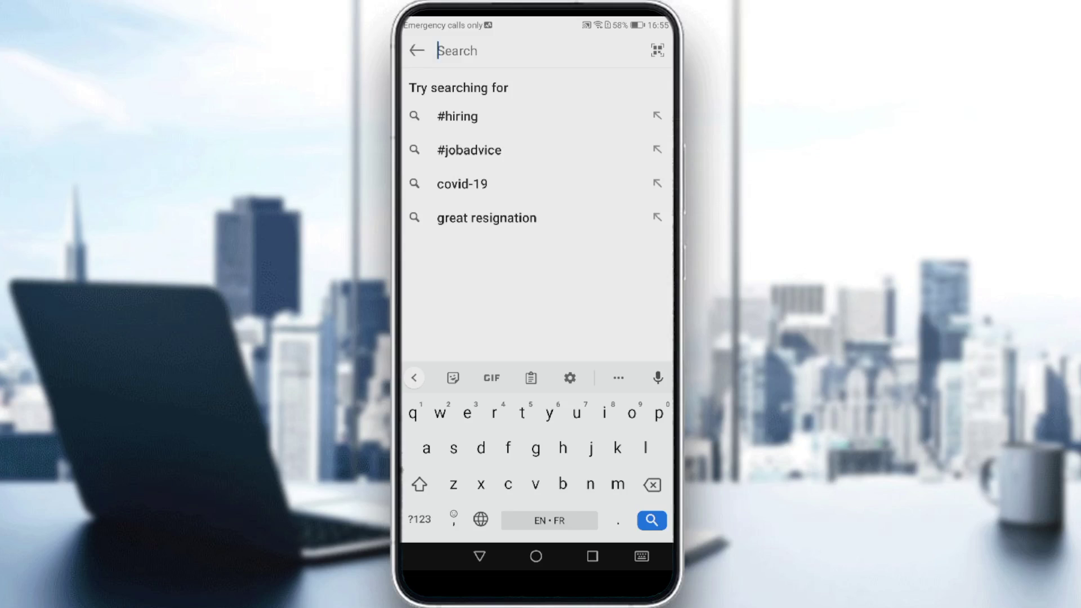
pyautogui.click(458, 116)
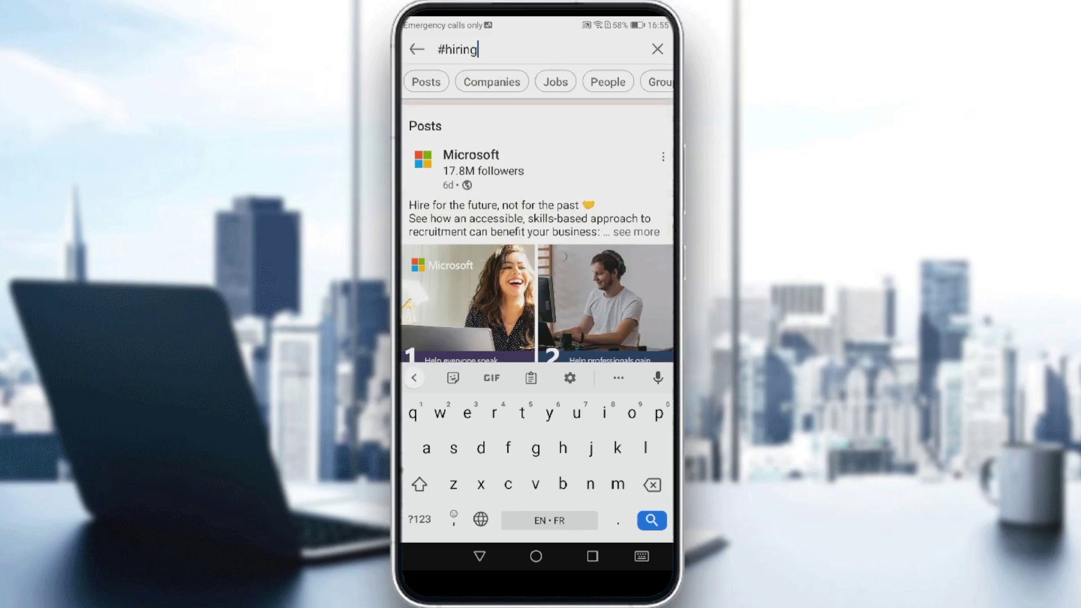
pyautogui.click(479, 556)
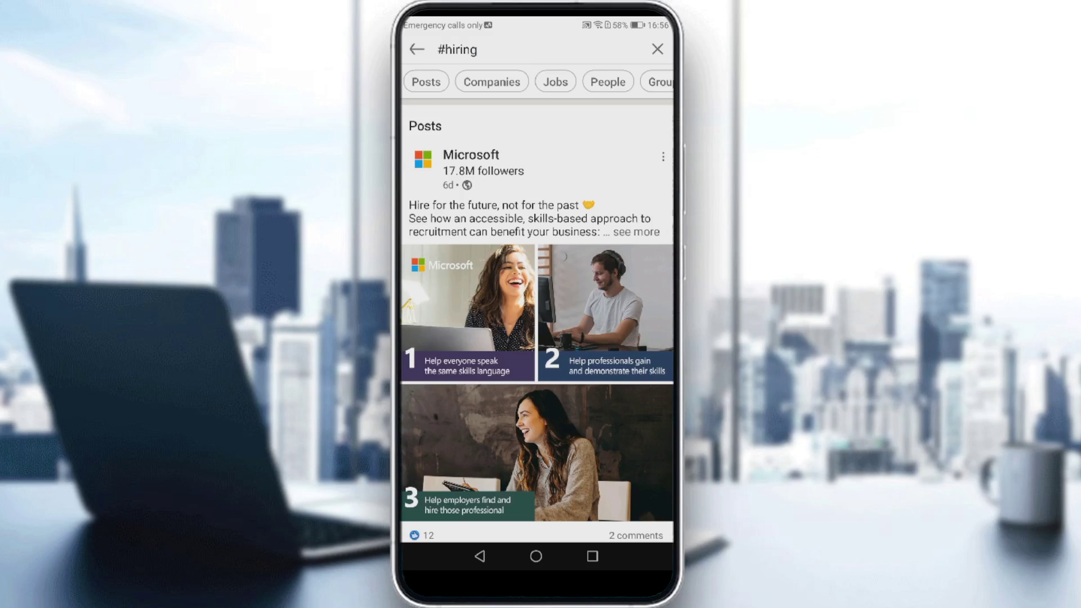
pyautogui.scroll(-5, 538, 321)
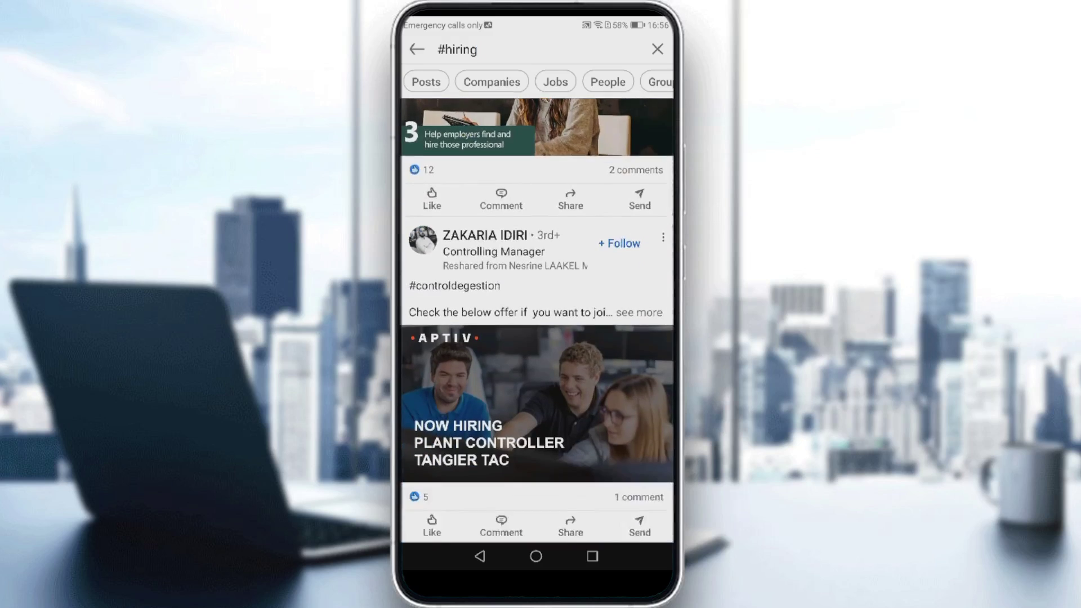
pyautogui.scroll(-10, 537, 321)
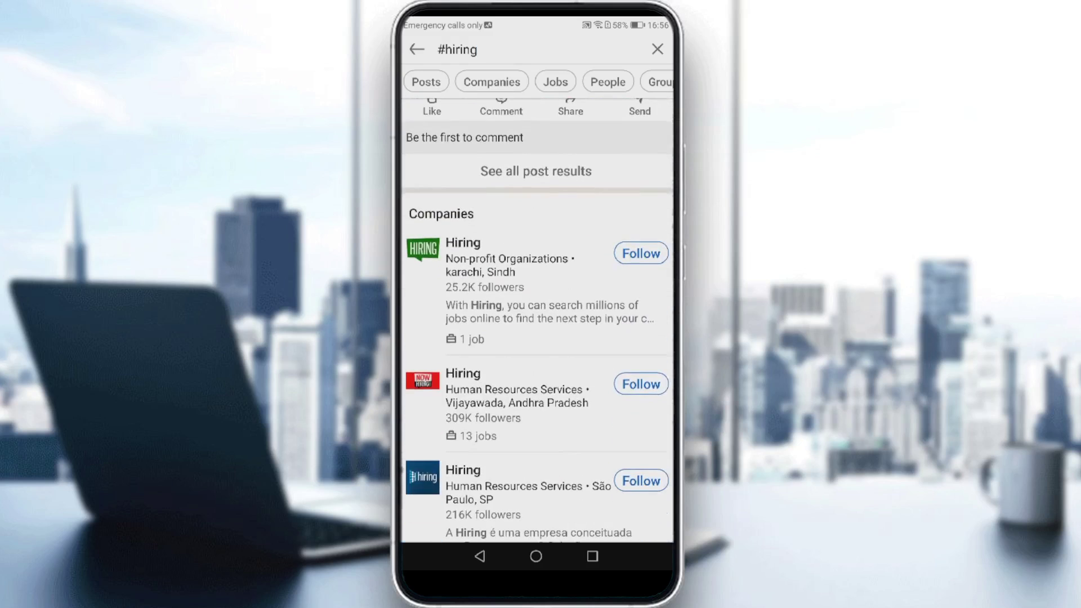
pyautogui.scroll(-3, 537, 320)
pyautogui.scroll(-3, 537, 321)
pyautogui.scroll(-3, 537, 321)
pyautogui.scroll(-2, 538, 321)
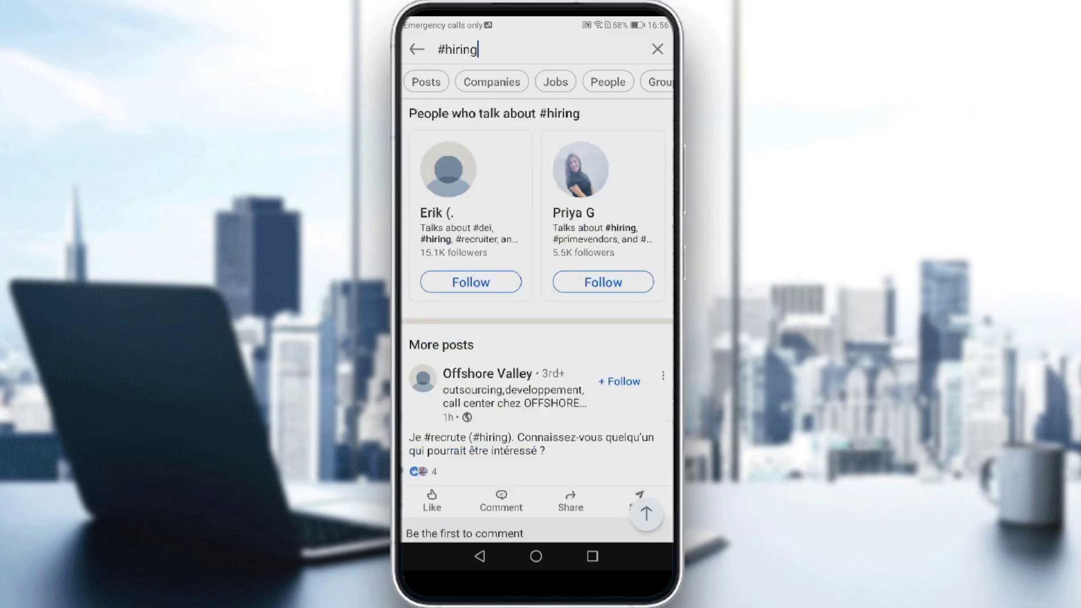
pyautogui.scroll(1, 537, 322)
pyautogui.scroll(3, 537, 321)
pyautogui.scroll(3, 538, 321)
pyautogui.scroll(3, 537, 321)
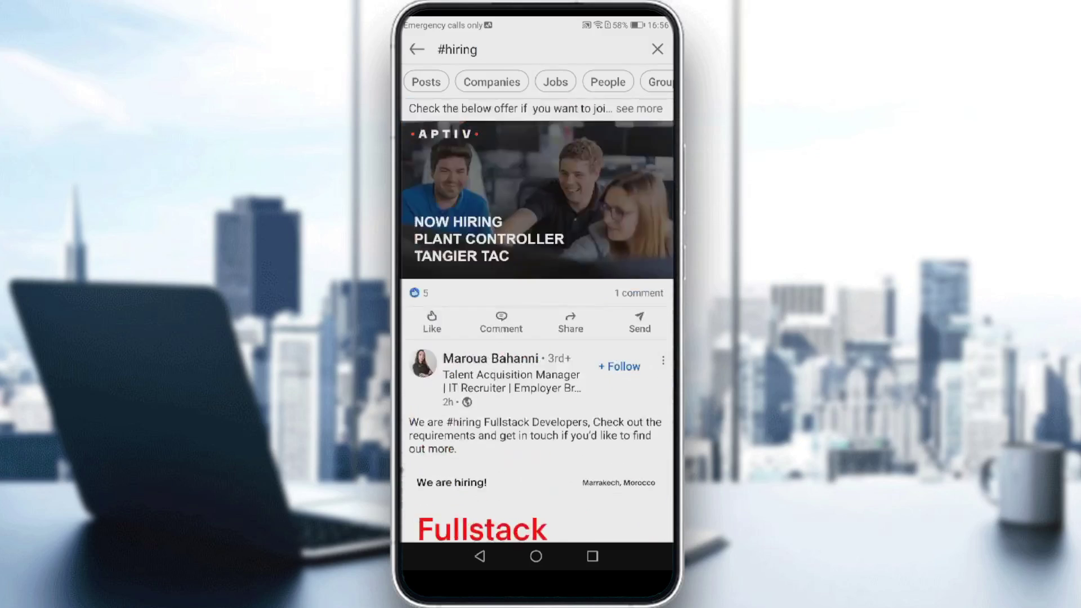
pyautogui.scroll(3, 537, 320)
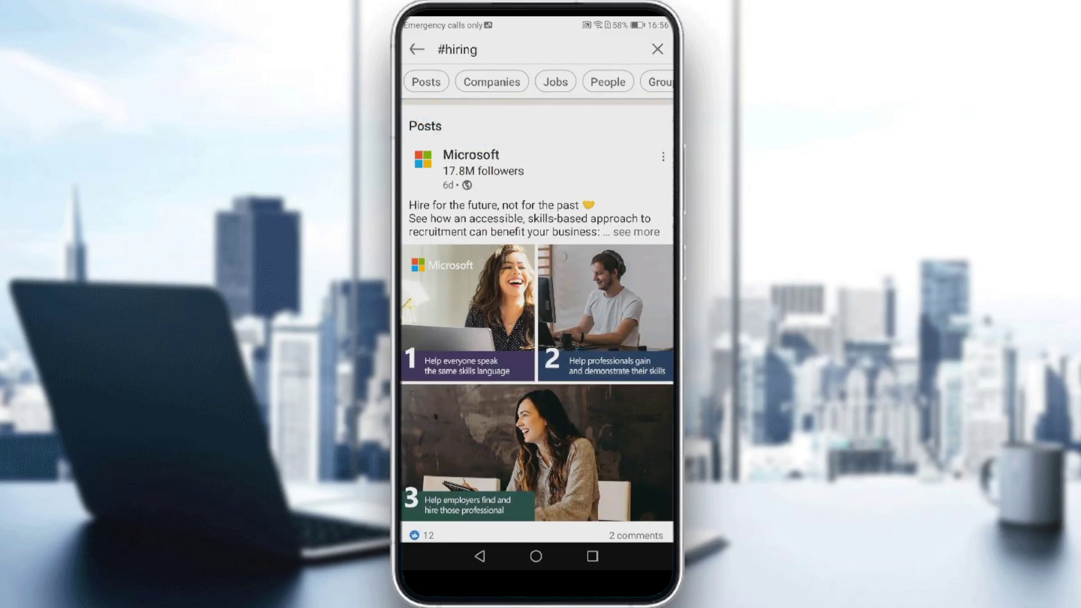
pyautogui.hscroll(2, 537, 81)
pyautogui.hscroll(3, 537, 82)
pyautogui.hscroll(-5, 537, 81)
# Apply the Posts filter to the #hiring search results.
pyautogui.click(425, 81)
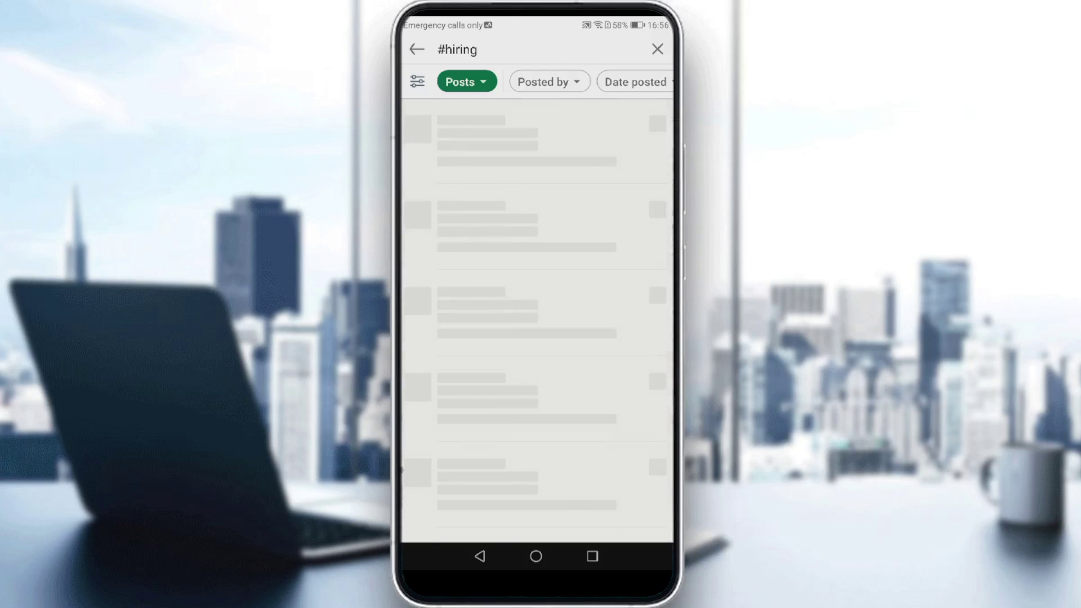
# Check the Posted by filter options, close them, and clear the #hiring query.
pyautogui.click(549, 81)
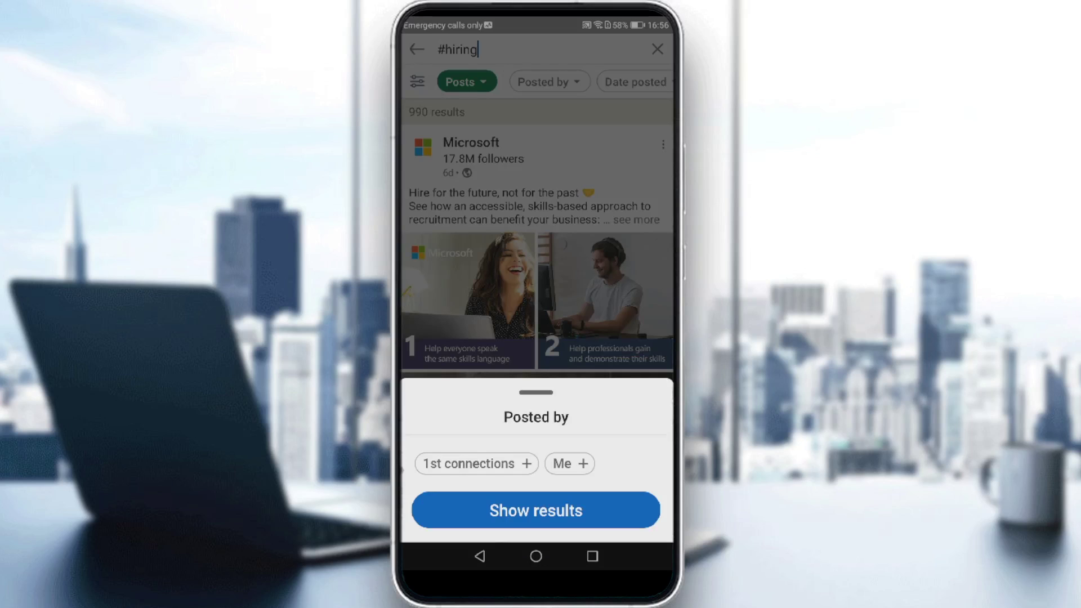
pyautogui.click(537, 253)
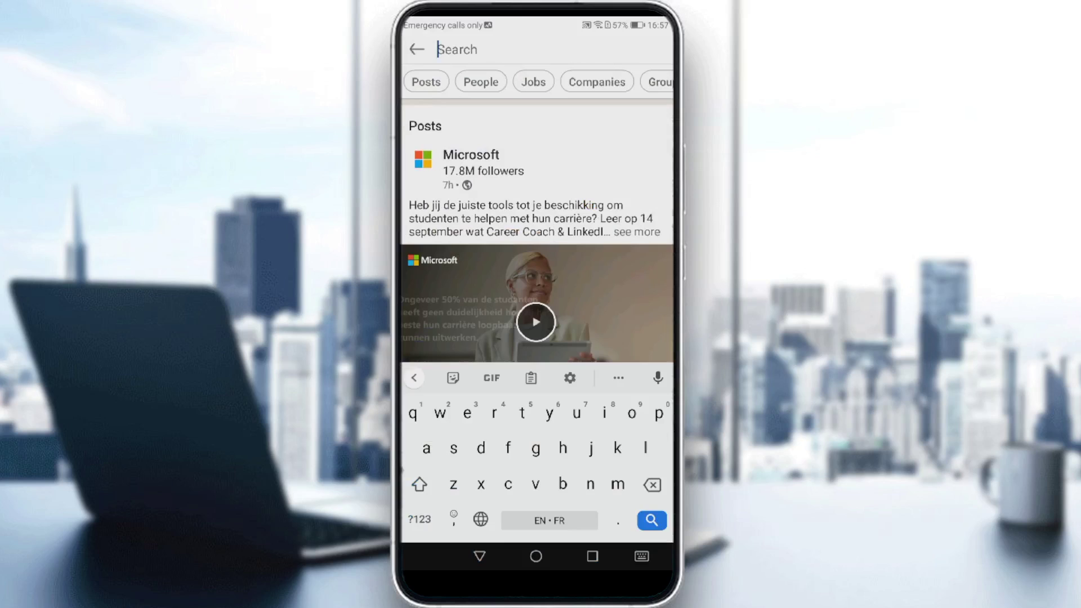
pyautogui.click(479, 556)
pyautogui.write('#')
pyautogui.write('time')
pyautogui.write('mana')
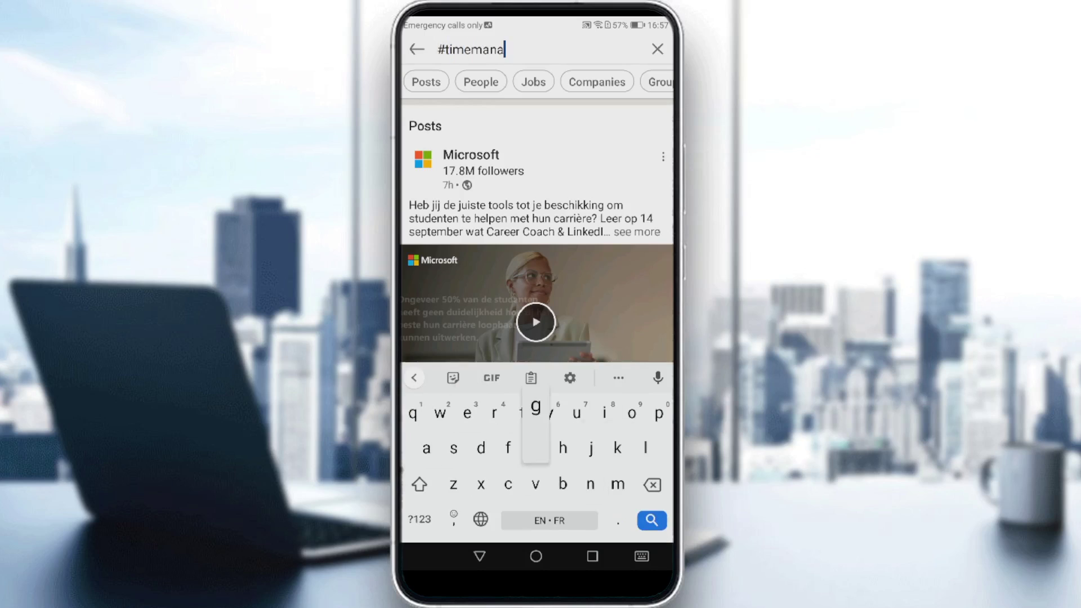
pyautogui.write('gement')
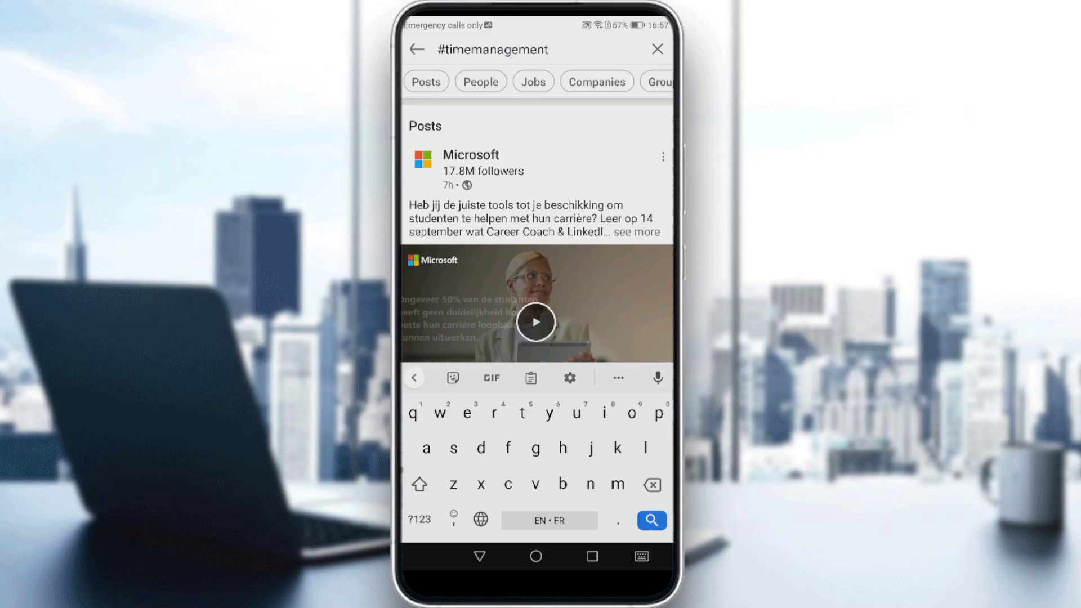
# Search #timemanagement and select the #timemanagment hashtag page with 523 followers.
pyautogui.click(414, 377)
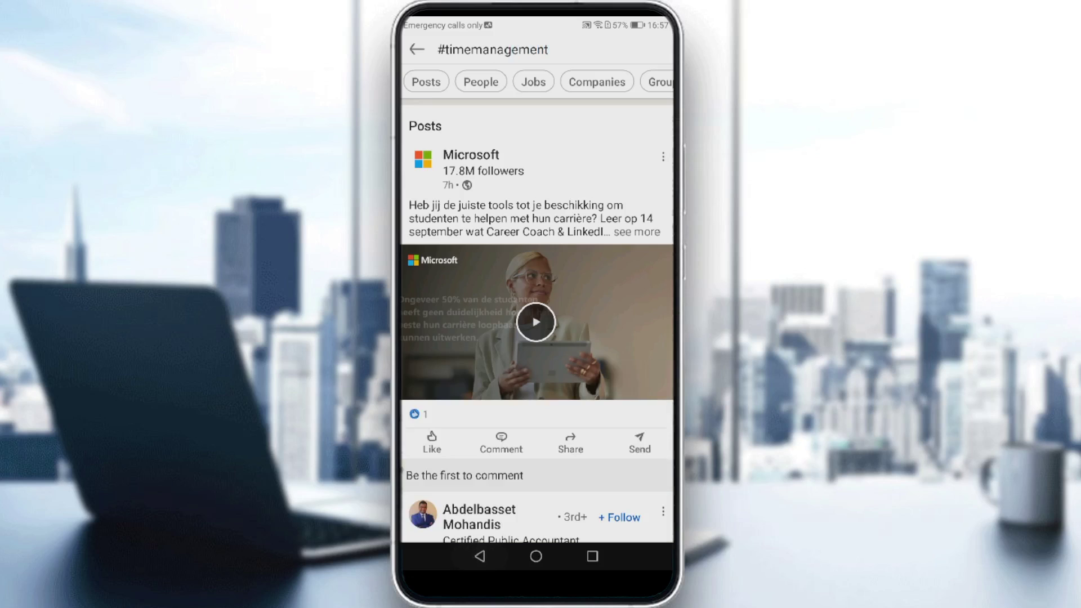
pyautogui.click(493, 49)
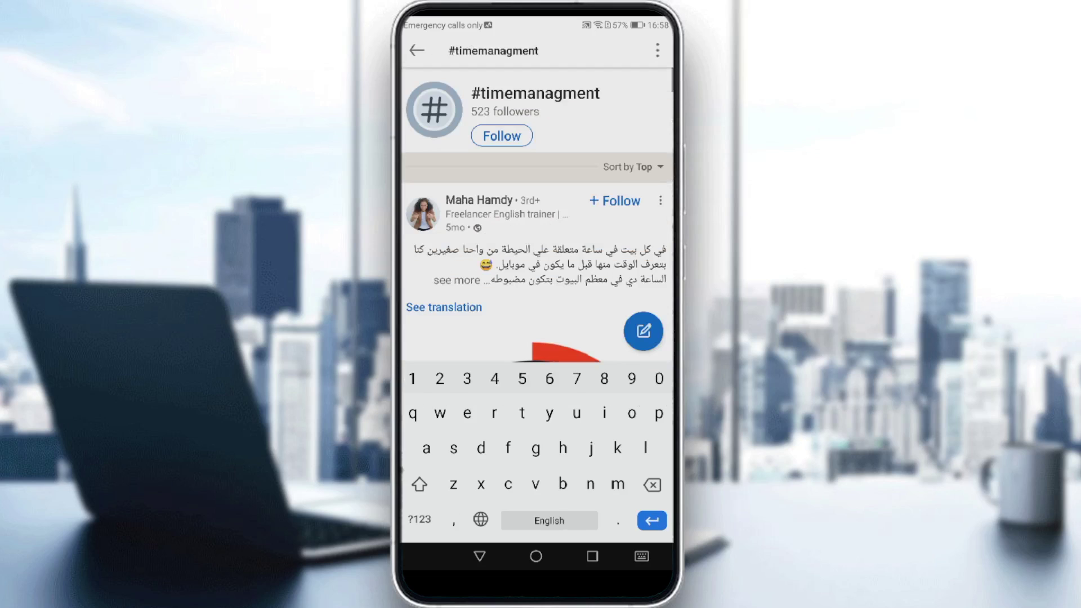
# Follow #timemanagment, bringing it to 524 followers, and open its three-dot options menu.
pyautogui.click(480, 556)
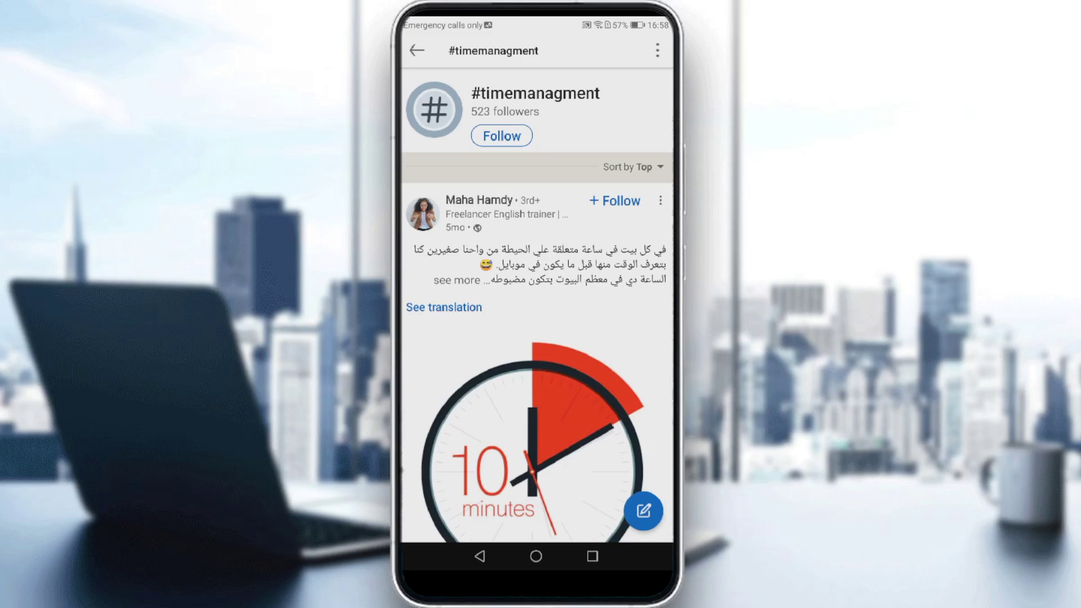
pyautogui.click(502, 136)
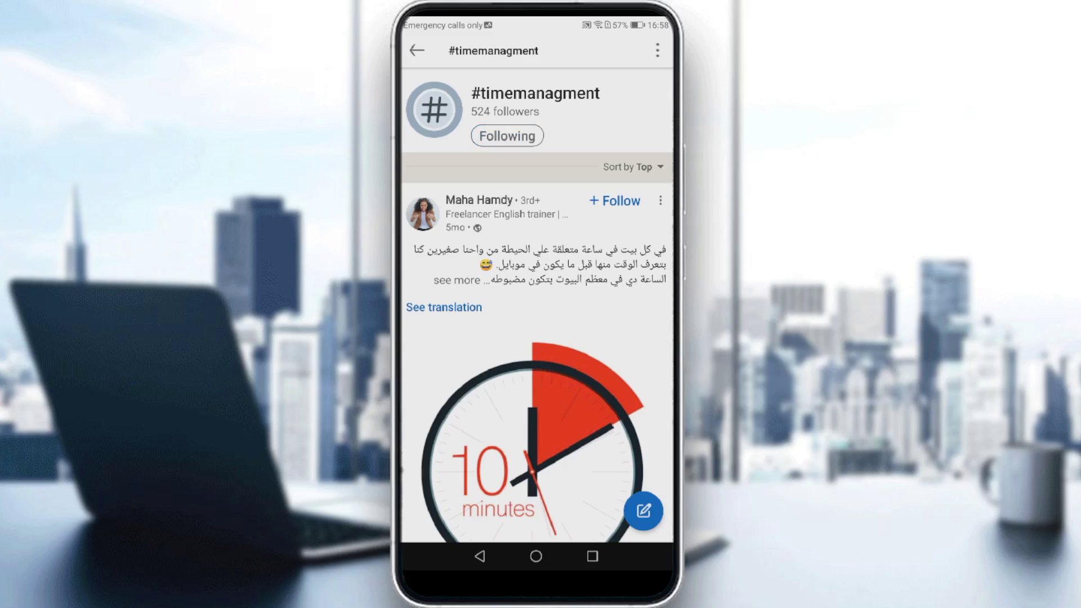
pyautogui.click(657, 51)
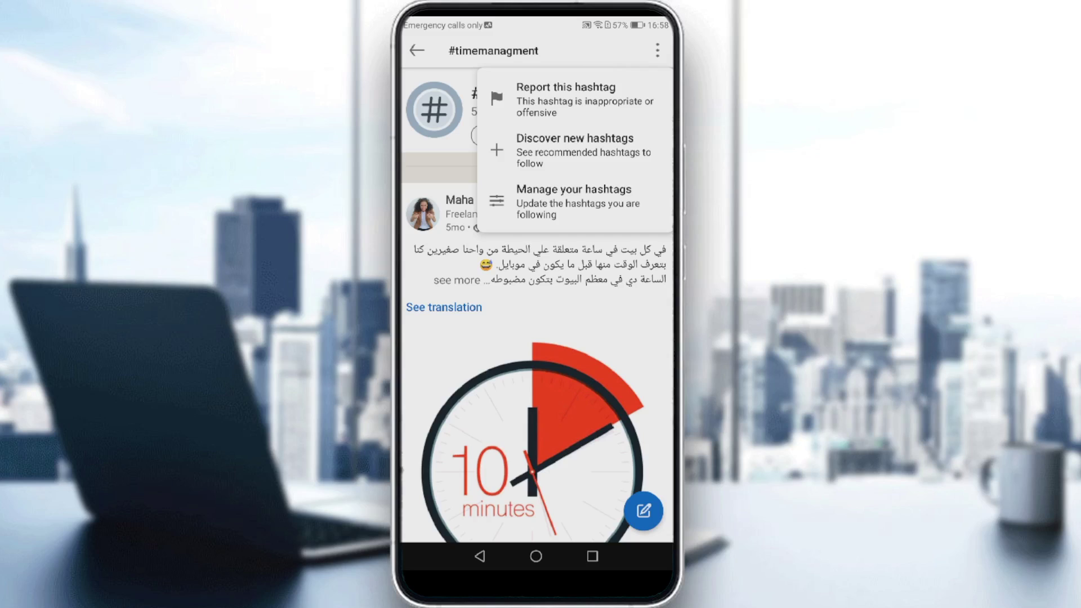
# Close the options menu and unfollow #timemanagment, returning it to 523 followers.
pyautogui.press('Escape')
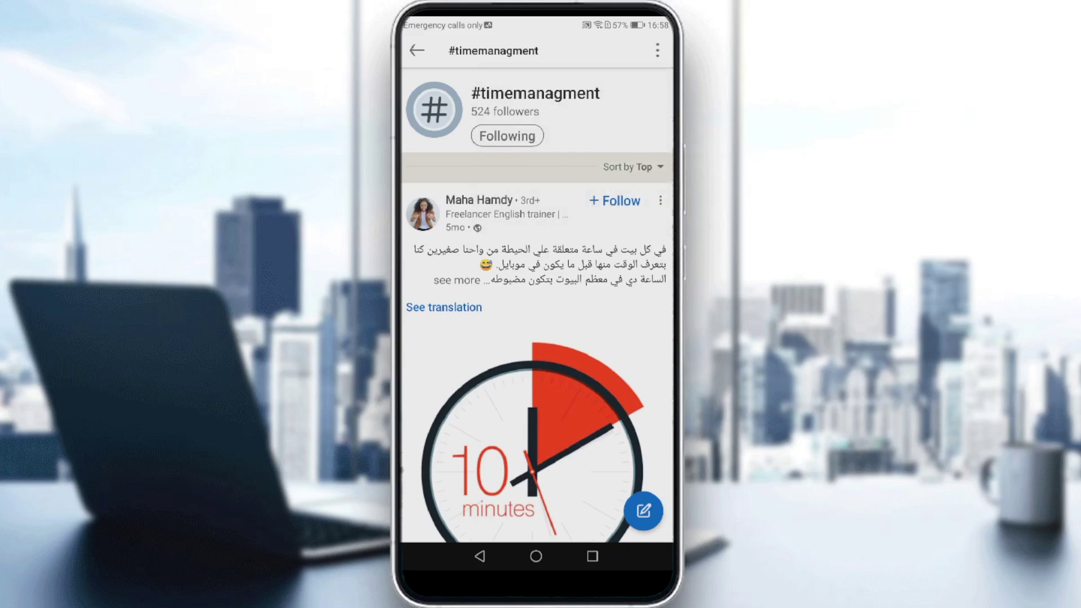
pyautogui.click(507, 136)
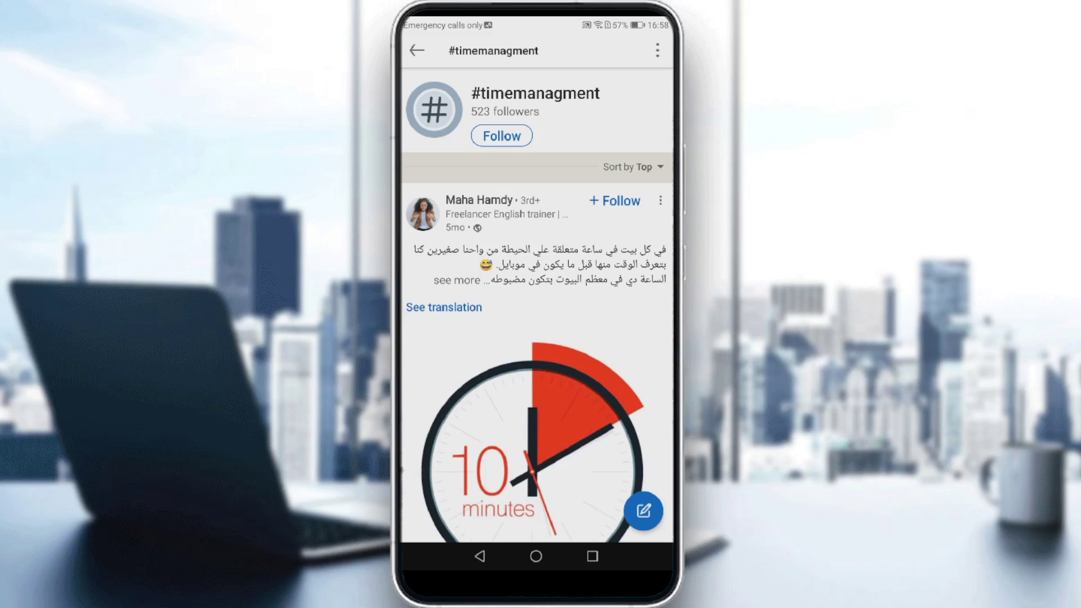
# Return to the home feed and open search showing recent #timemanagment and #hiring entries.
pyautogui.press('Escape')
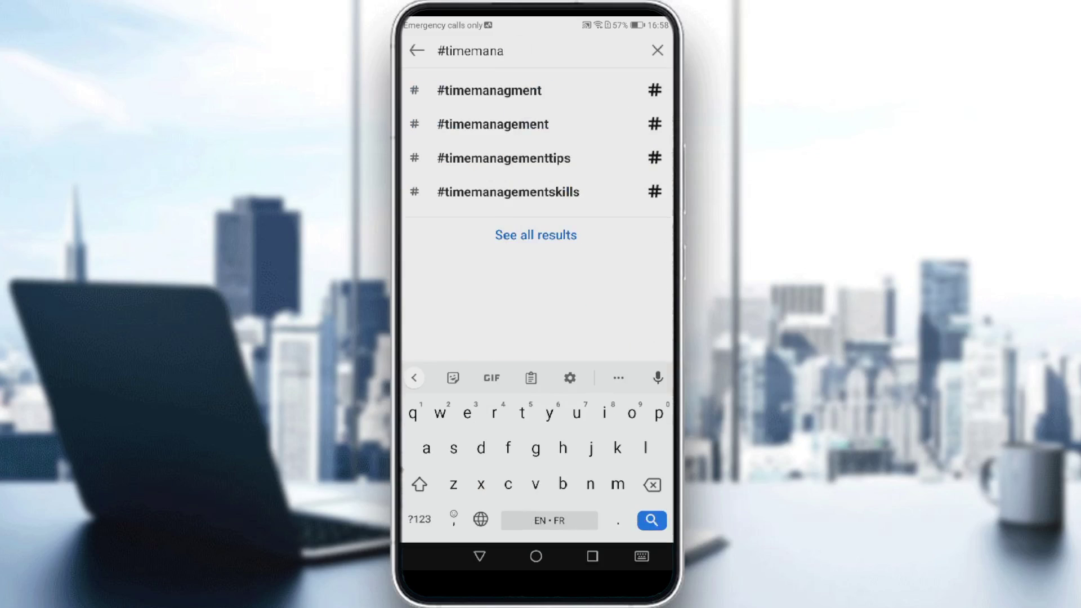
pyautogui.press('Escape')
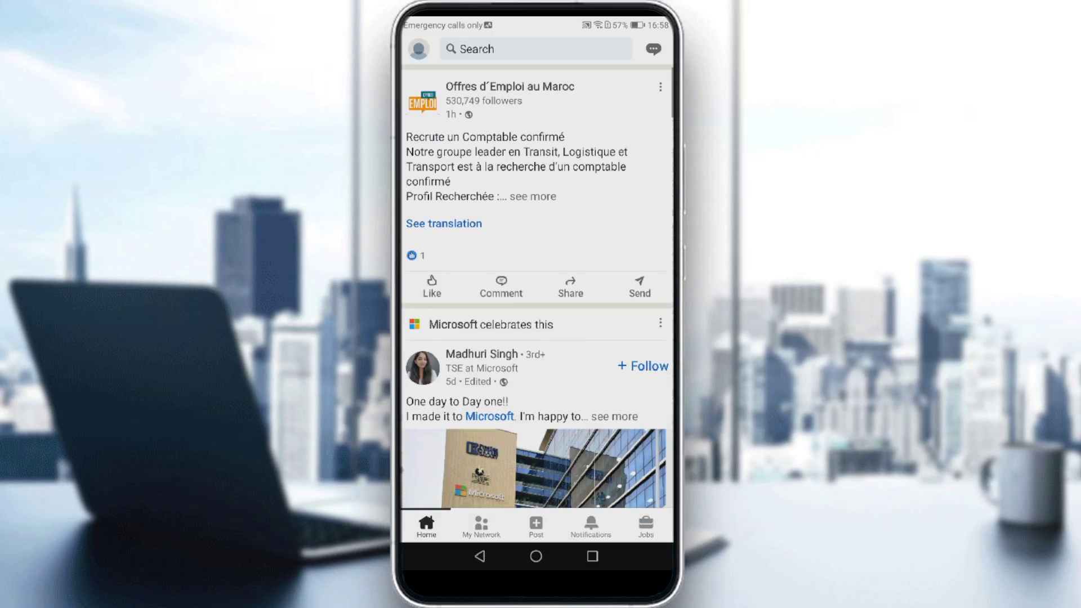
pyautogui.click(536, 48)
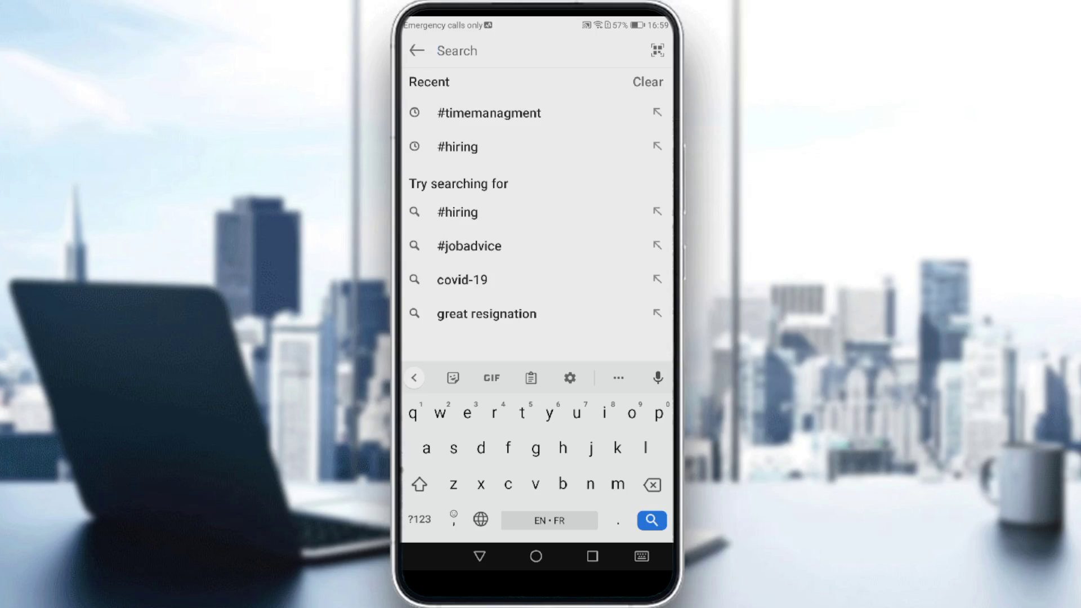